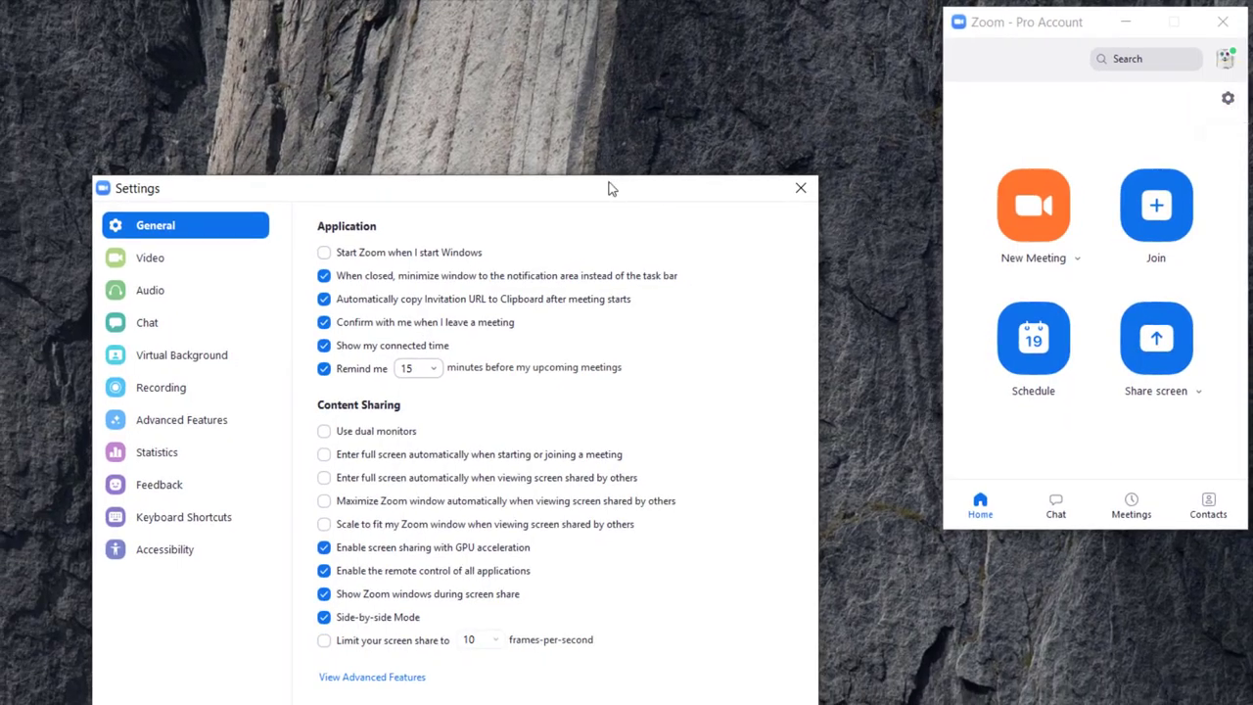
- Move the Settings window up toward the upper edge of the desktop, clear of the main Zoom window
left_click_drag(611, 184, 630, 42)
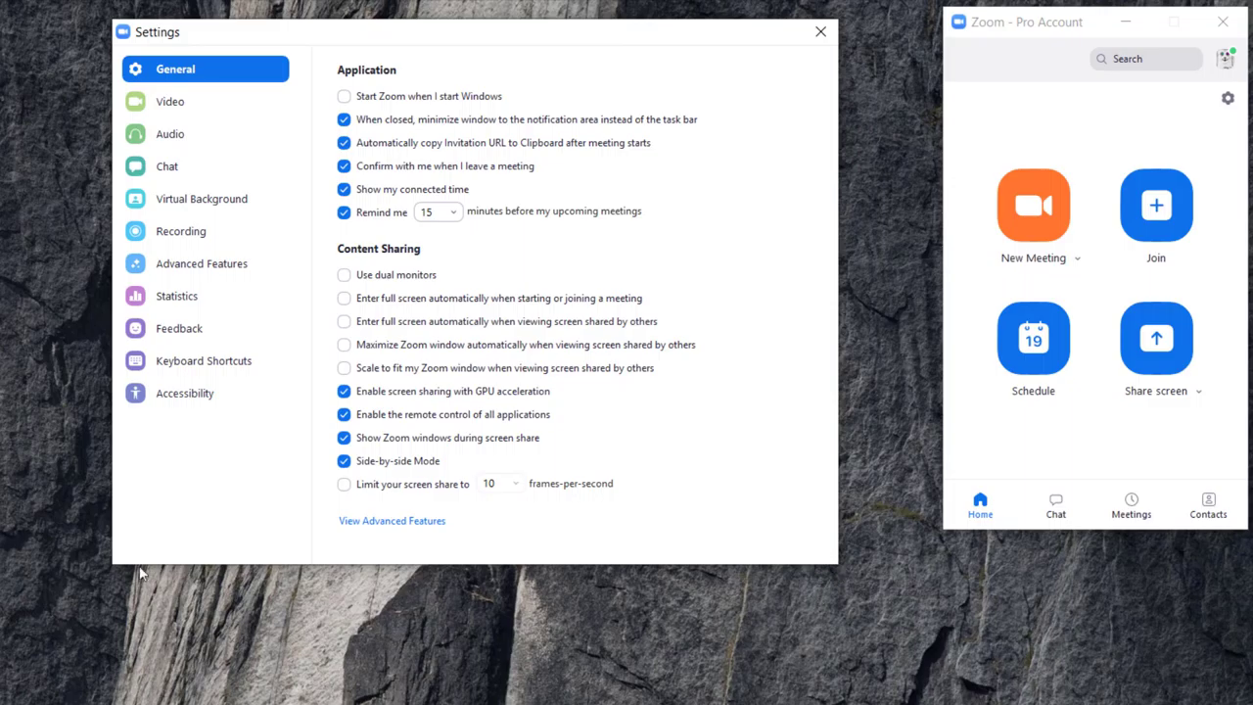
left_click_drag(599, 37, 493, 25)
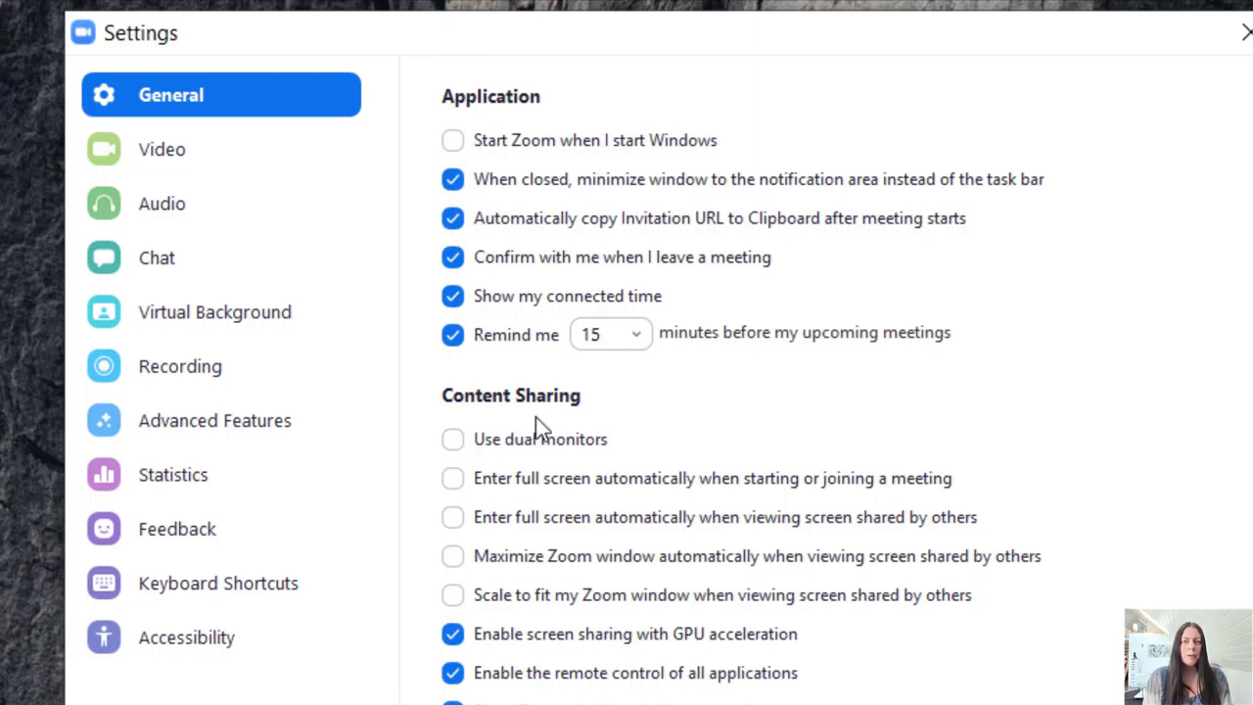
- Try the General option for entering full screen automatically when starting or joining a meeting, and switch it back off
left_click(452, 441)
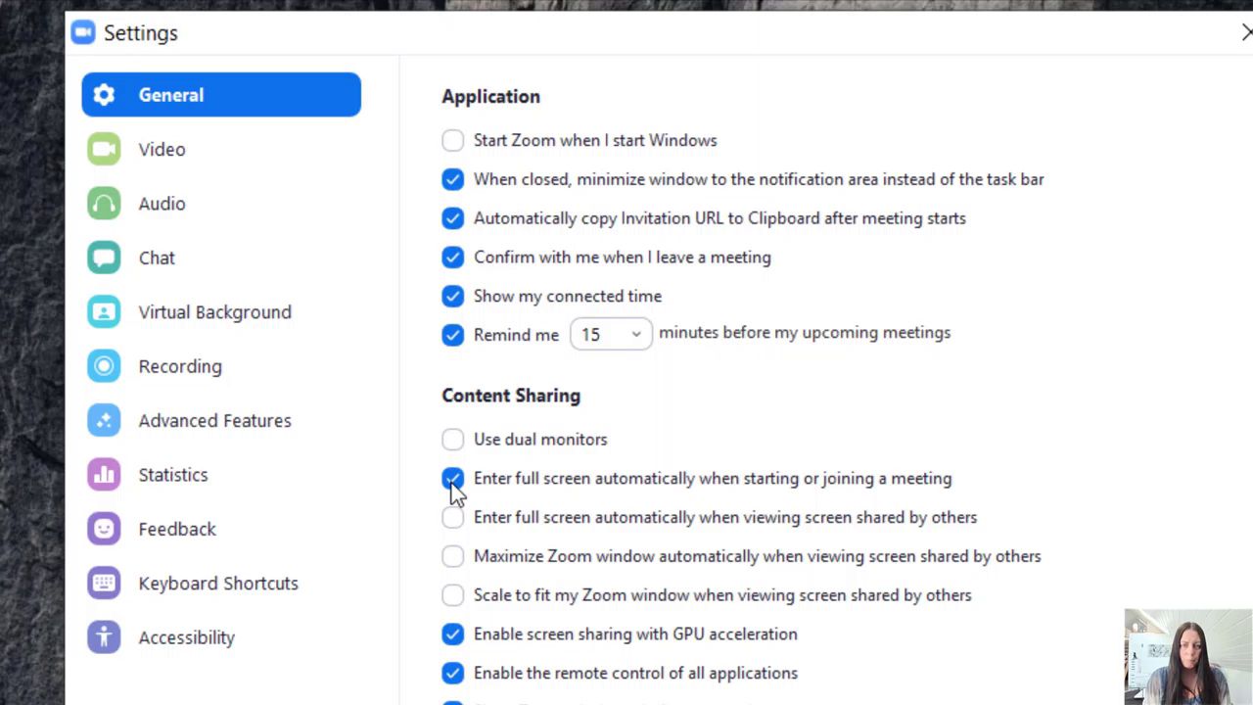
left_click(451, 480)
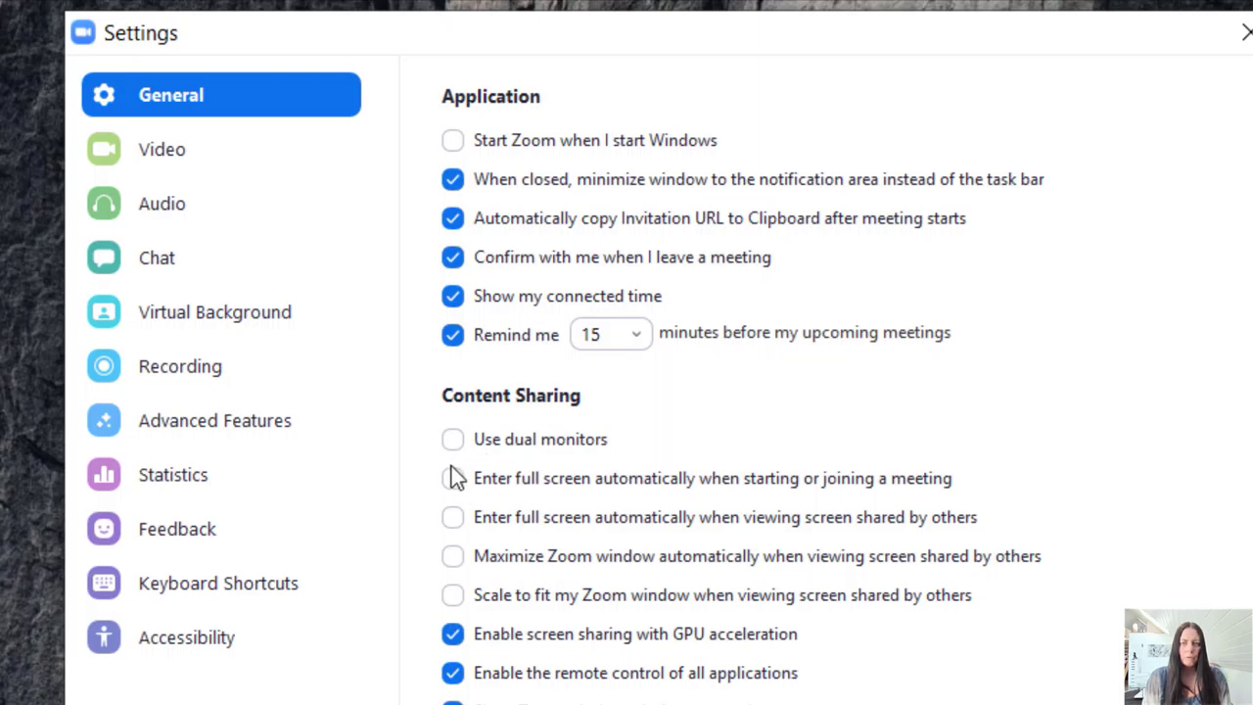
left_click(451, 479)
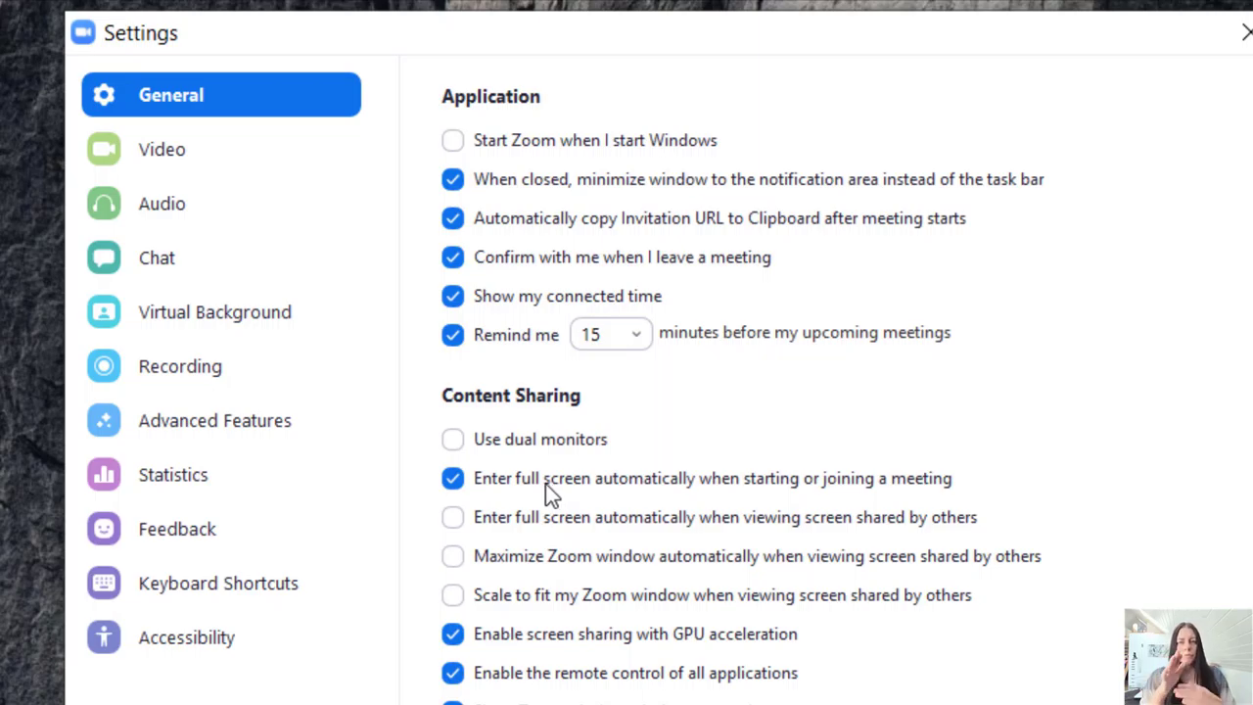
left_click(451, 474)
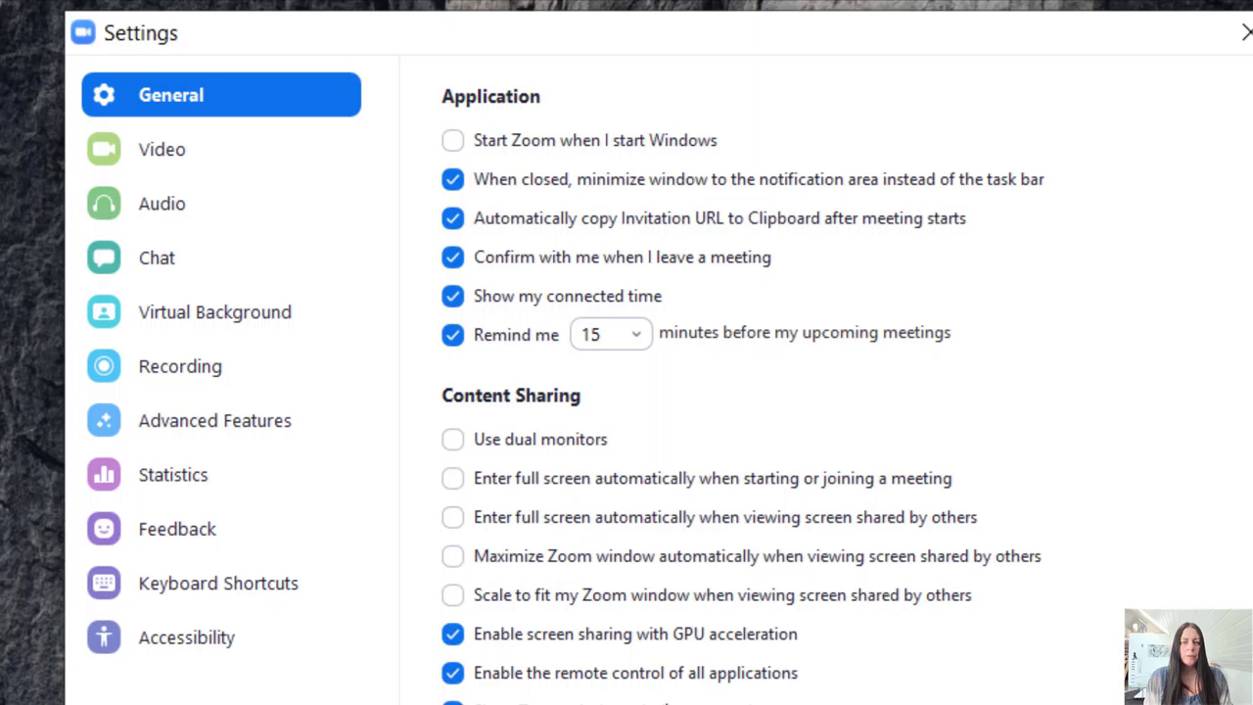
- Go to the Video settings and look at the list of available cameras without changing the selection
left_click(144, 159)
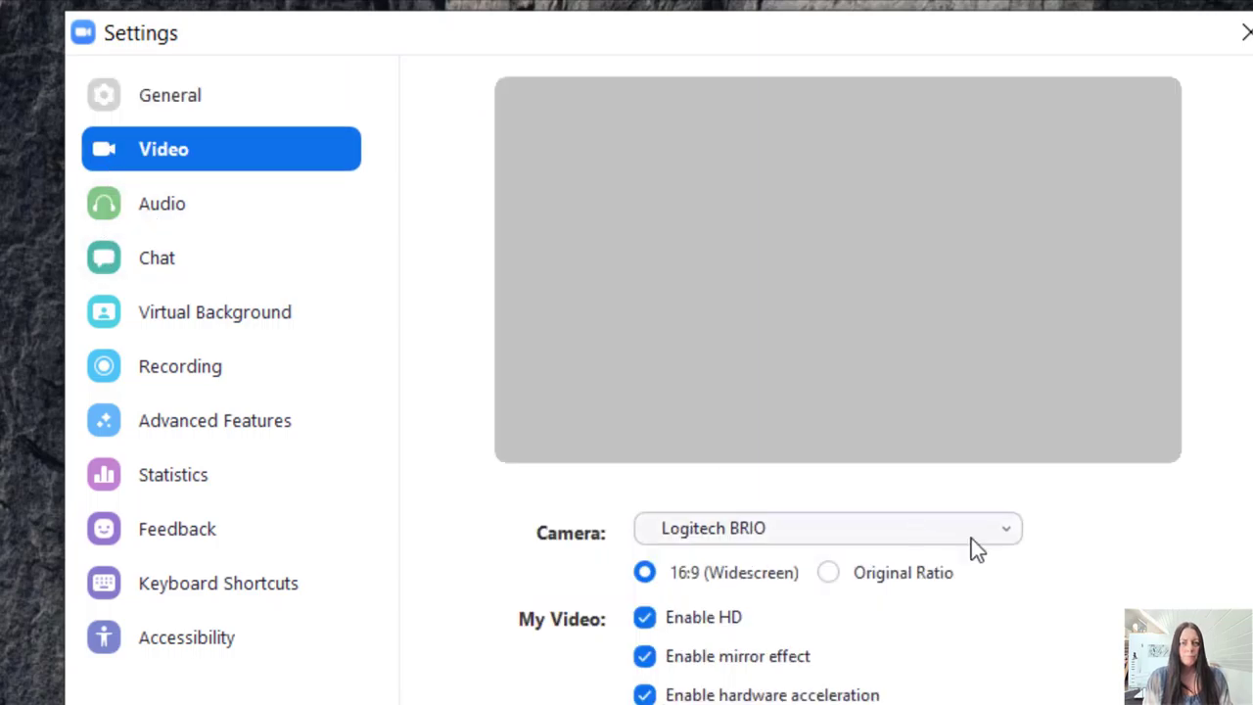
left_click(1009, 530)
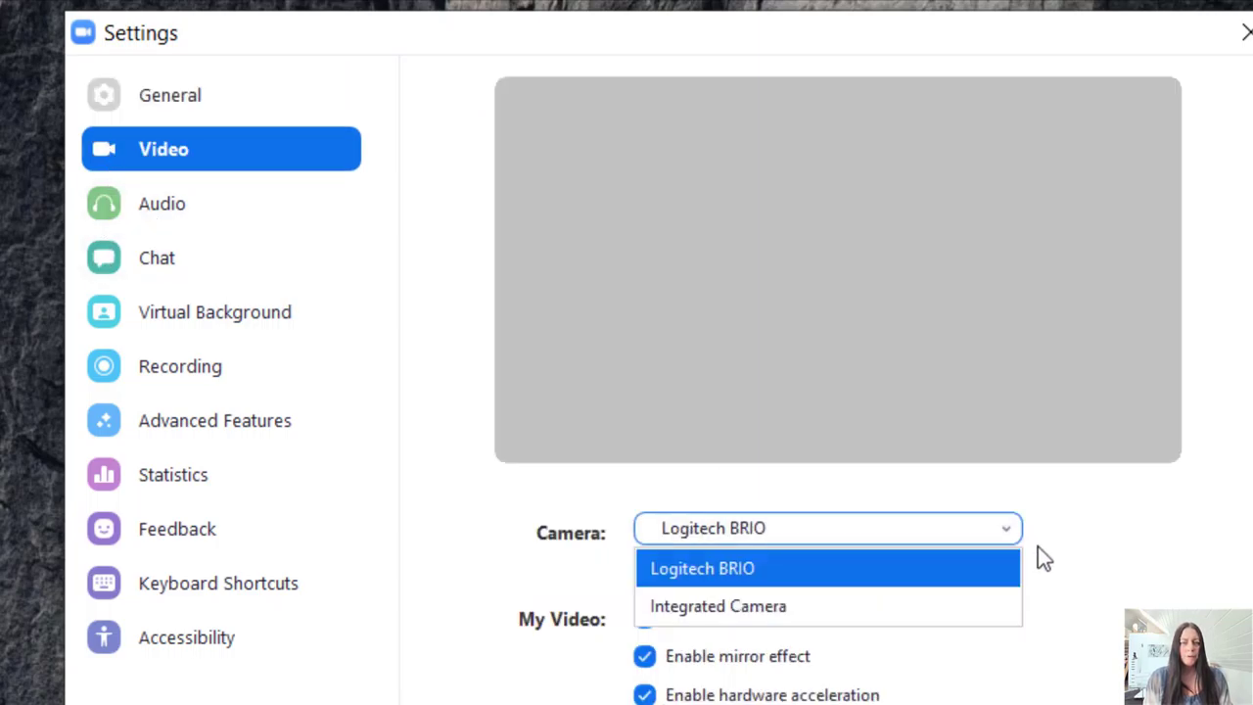
left_click(1141, 549)
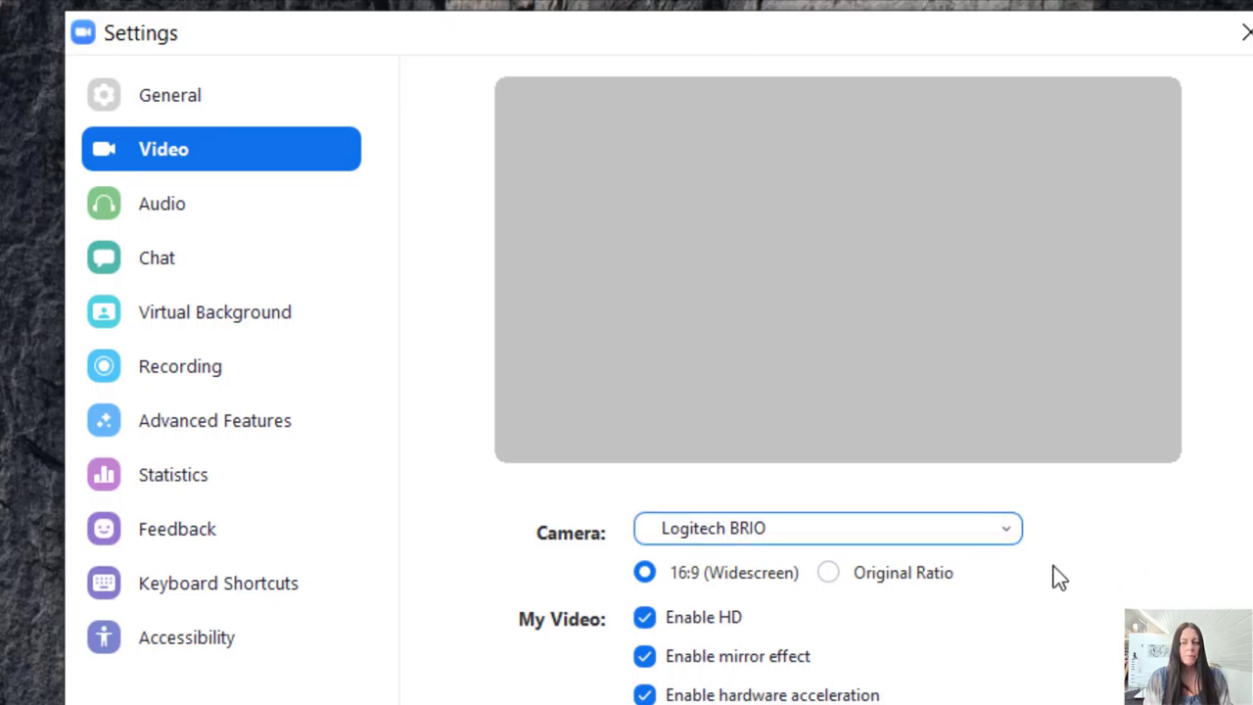
- Enable the option to turn off own video when joining a meeting
scroll(1053, 566, "down", 2)
scroll(1054, 566, "up", 2)
scroll(1054, 566, "down", 1)
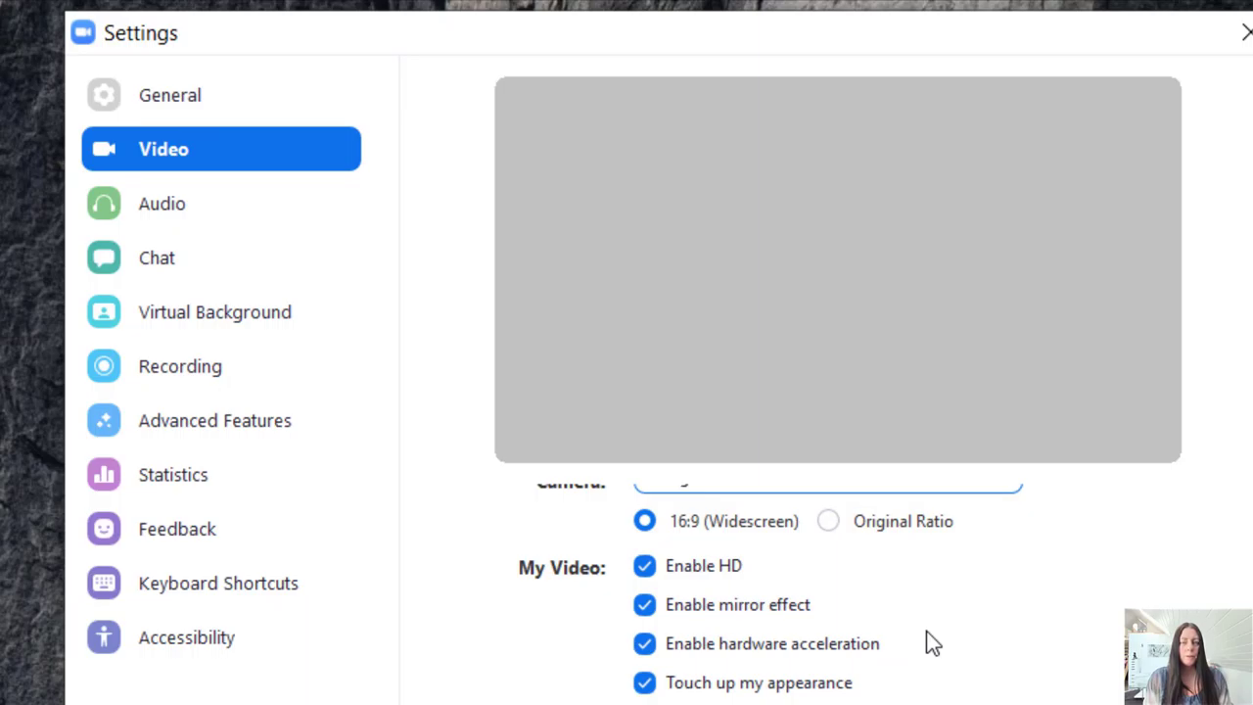
scroll(932, 643, "down", 1)
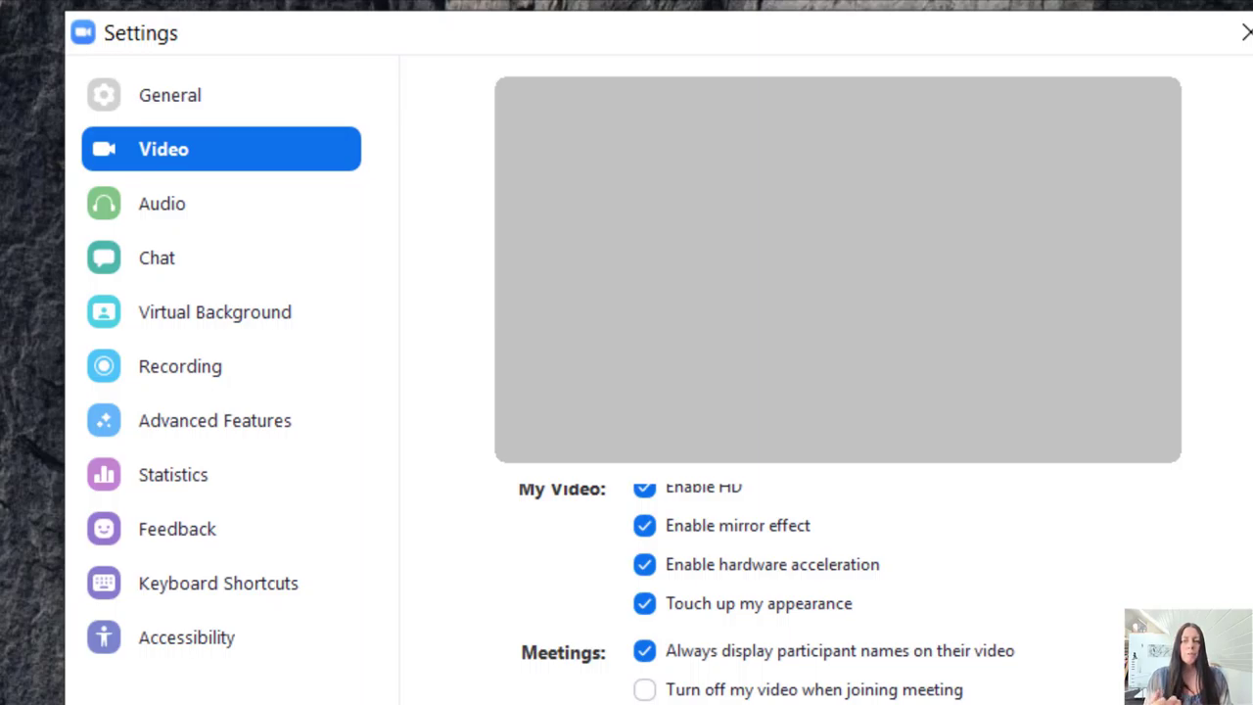
left_click(644, 691)
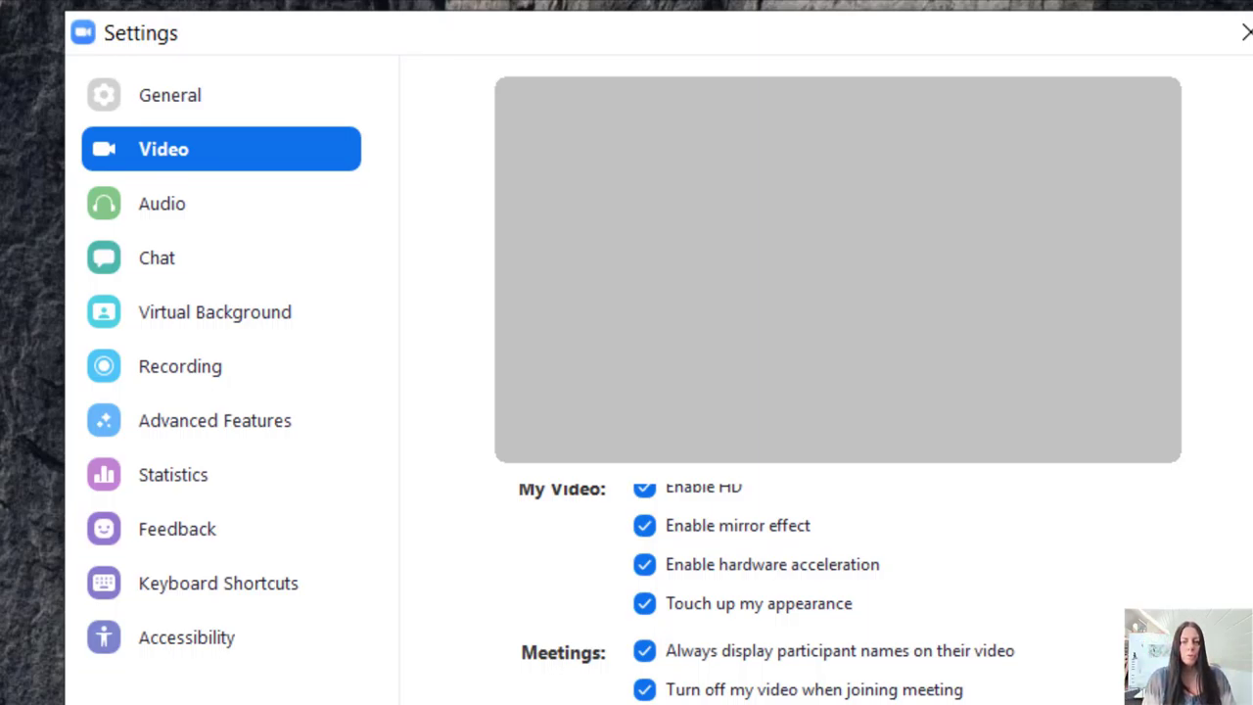
- Examine the available microphones in the Audio settings and run the speaker test, stopping it when done
left_click(157, 195)
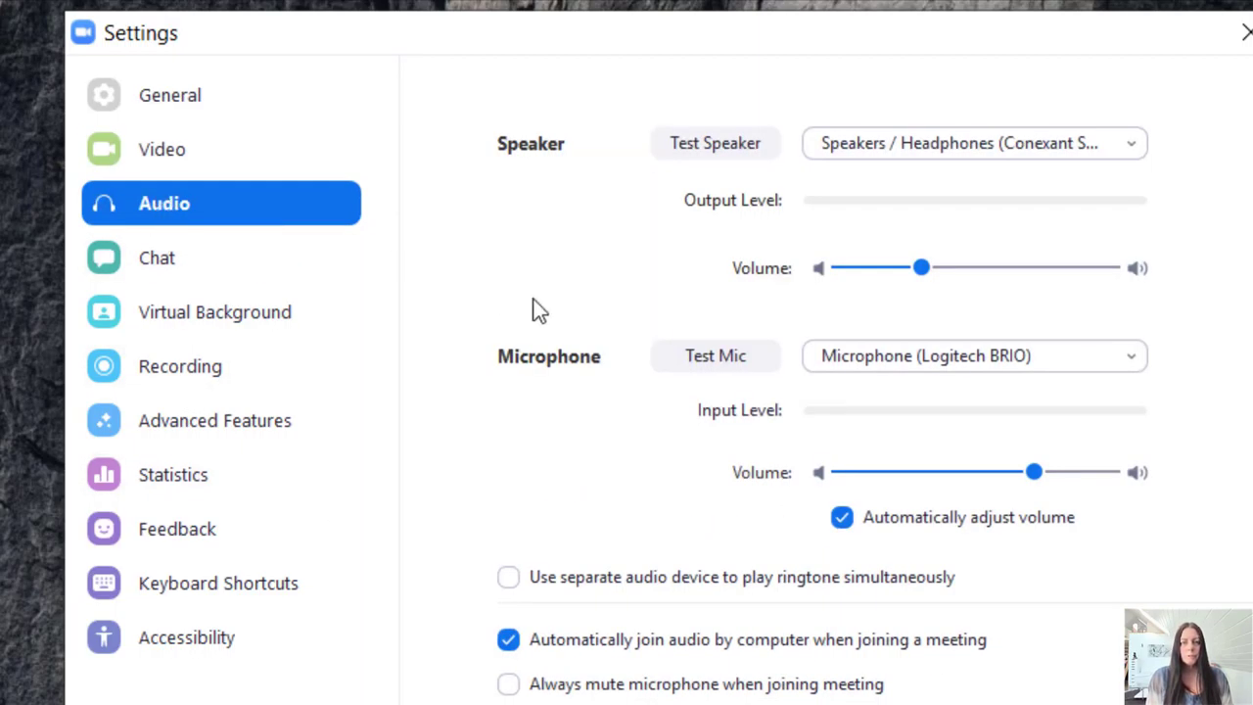
left_click(1132, 359)
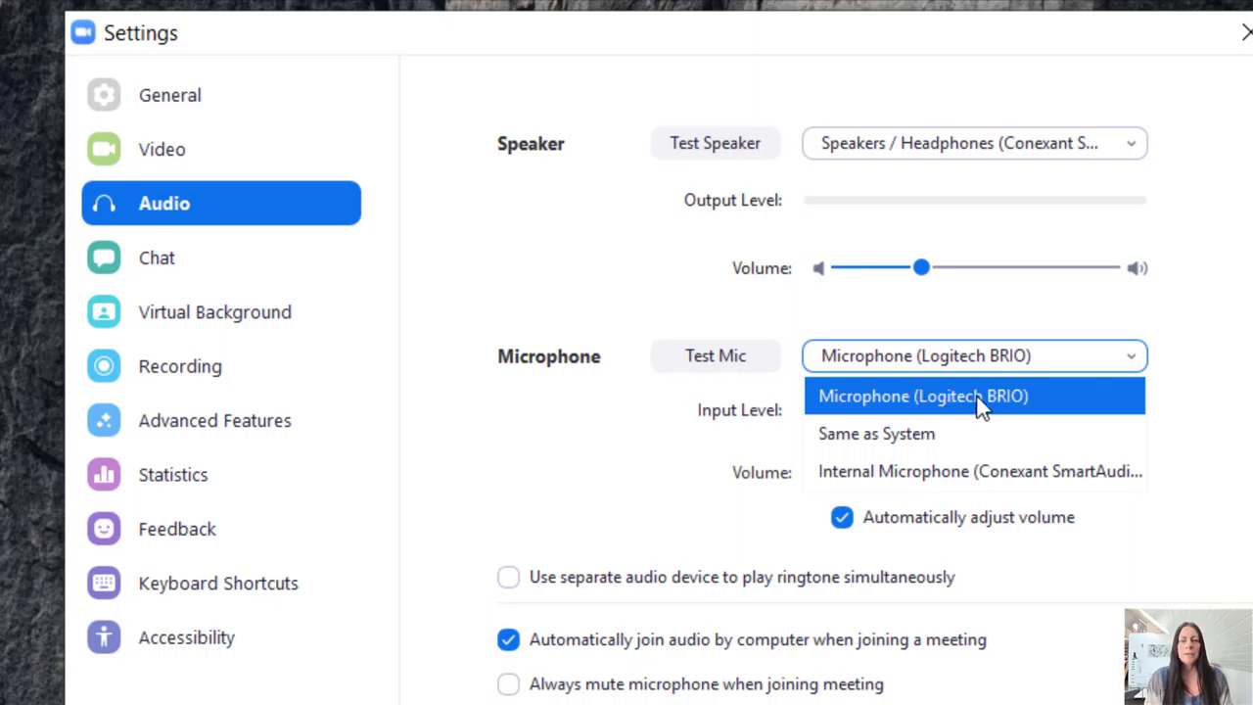
left_click(1242, 364)
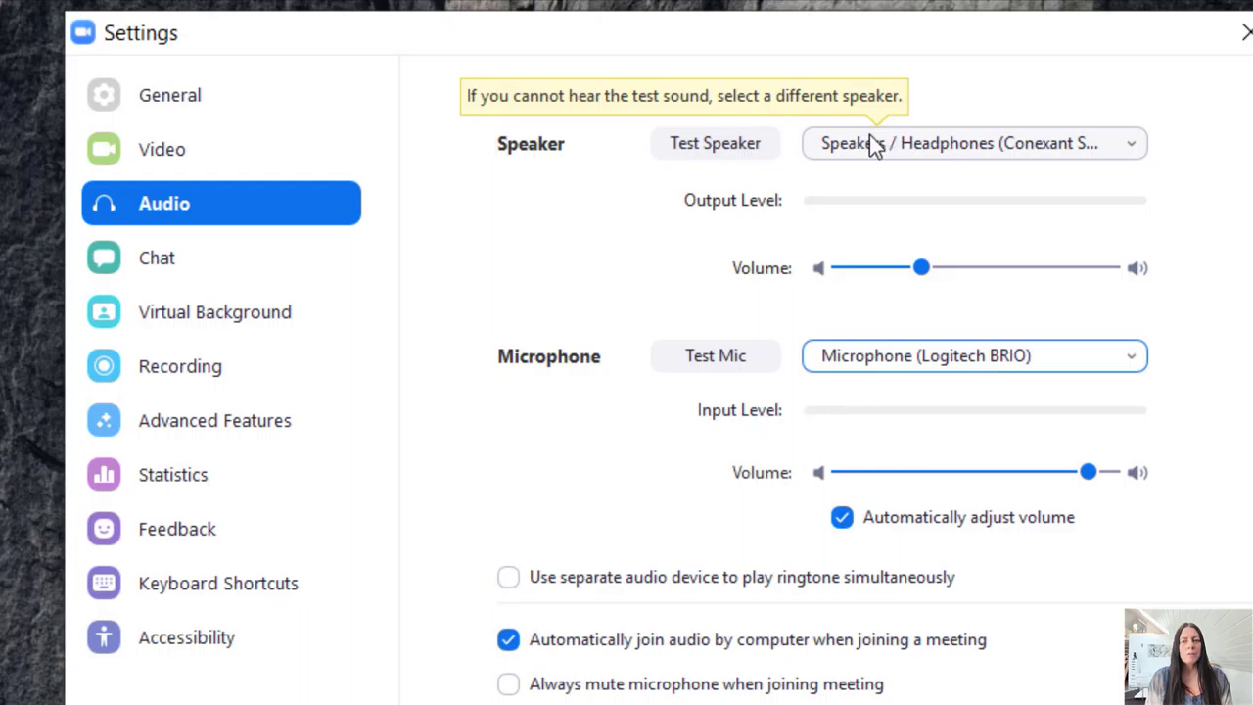
left_click(683, 154)
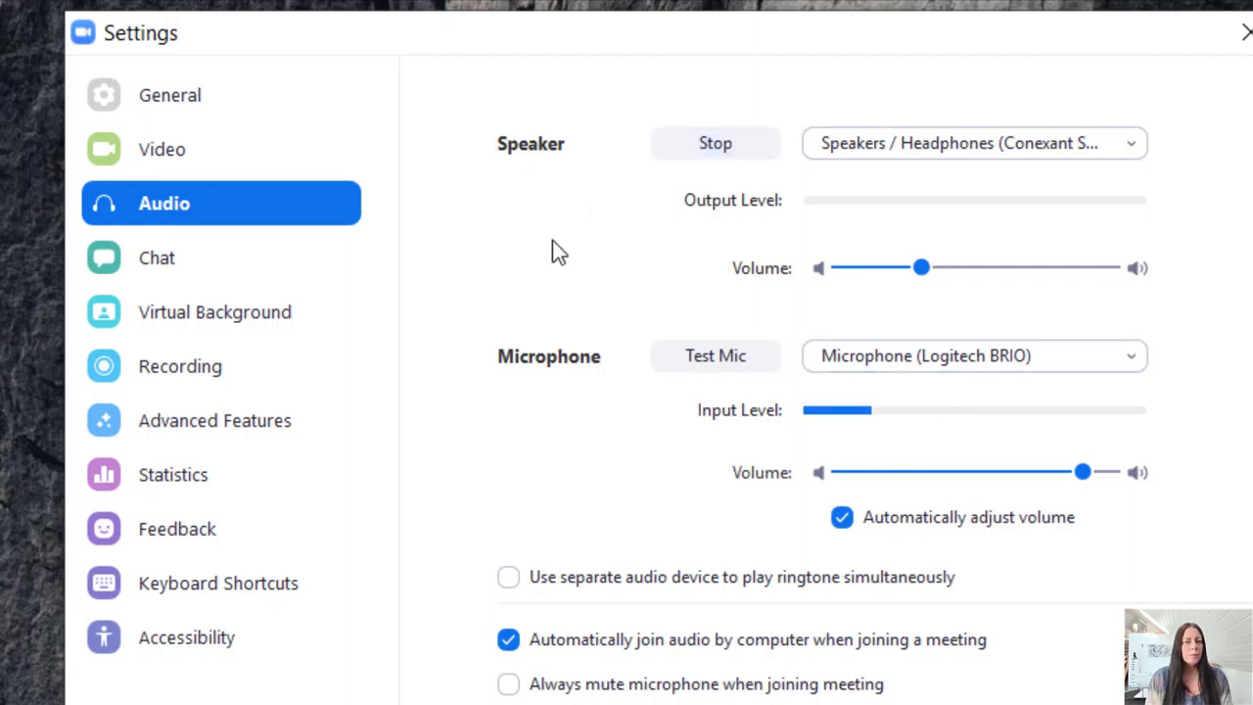
left_click(717, 149)
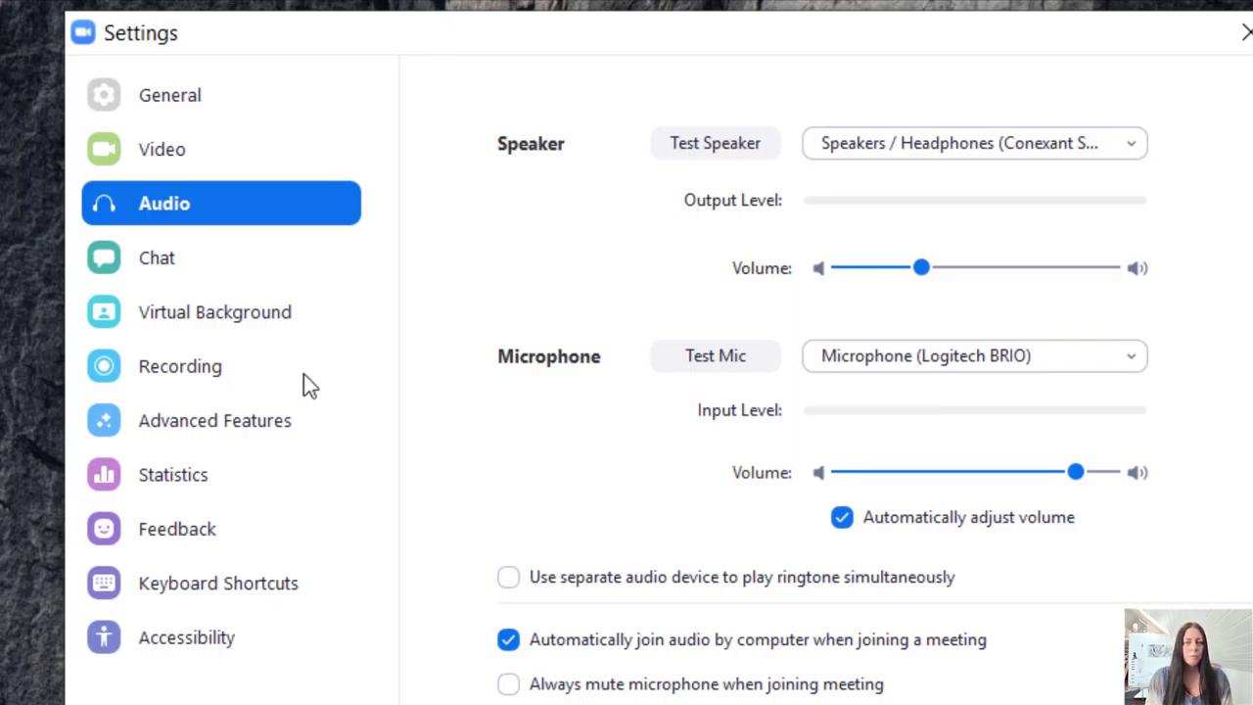
- Look through the Chat settings, including the unread message and push notification options
left_click(142, 264)
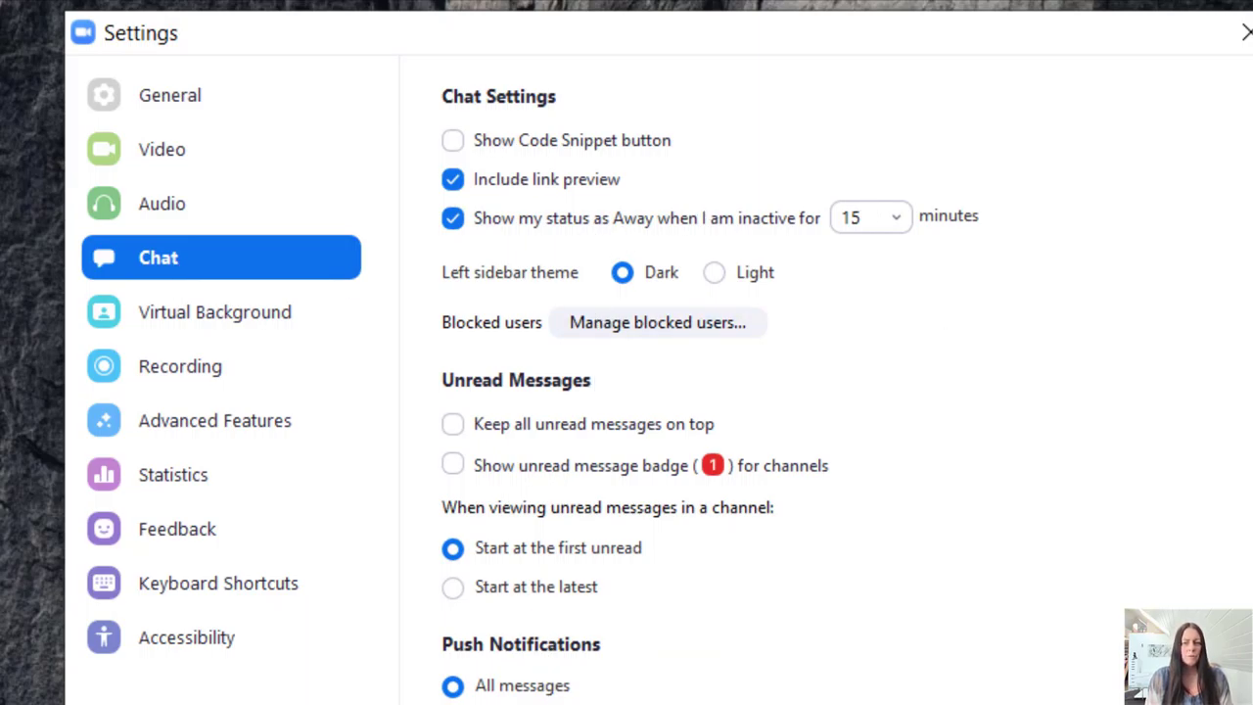
scroll(903, 658, "down", 2)
scroll(903, 658, "up", 2)
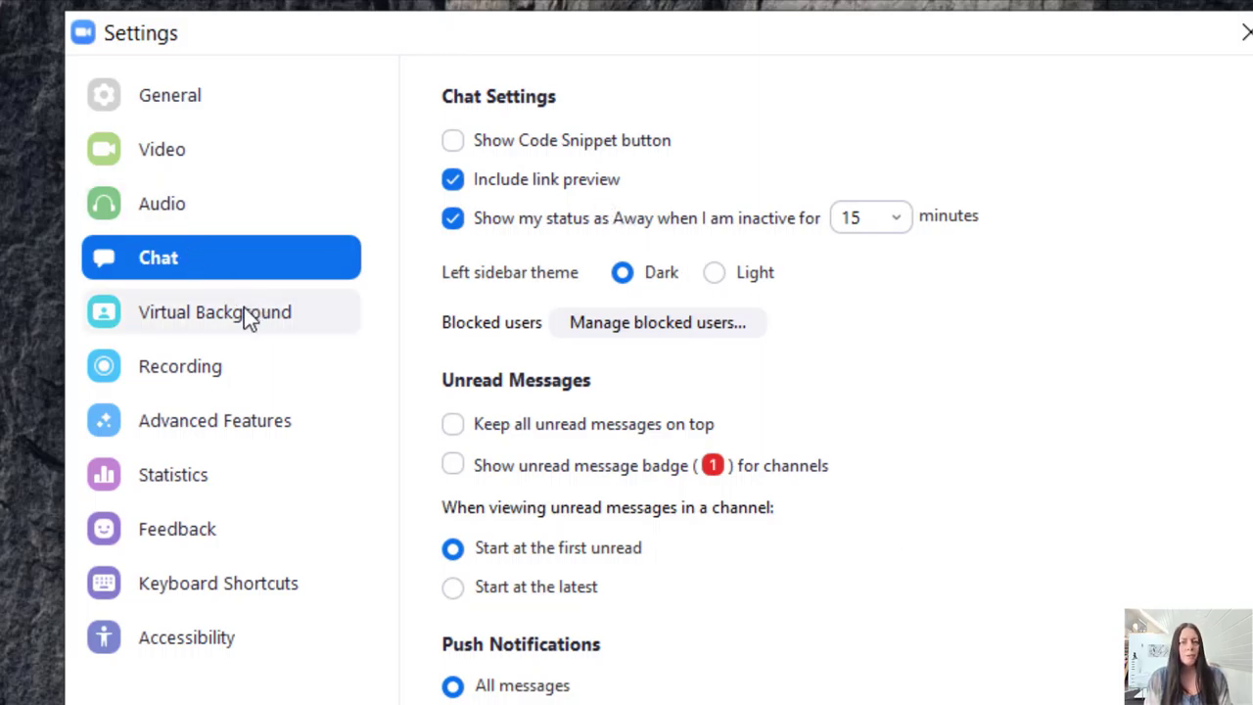
- Go to the Recording settings and examine the full path of the local recording location
left_click(184, 376)
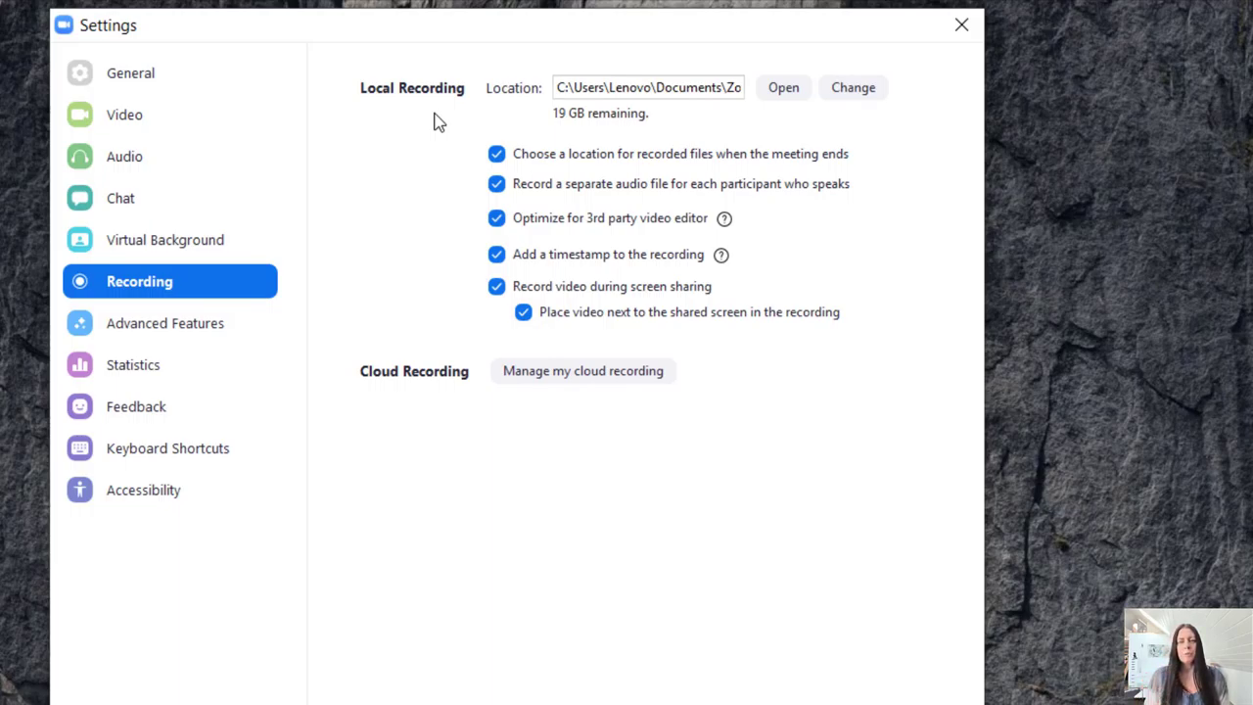
double_click(688, 88)
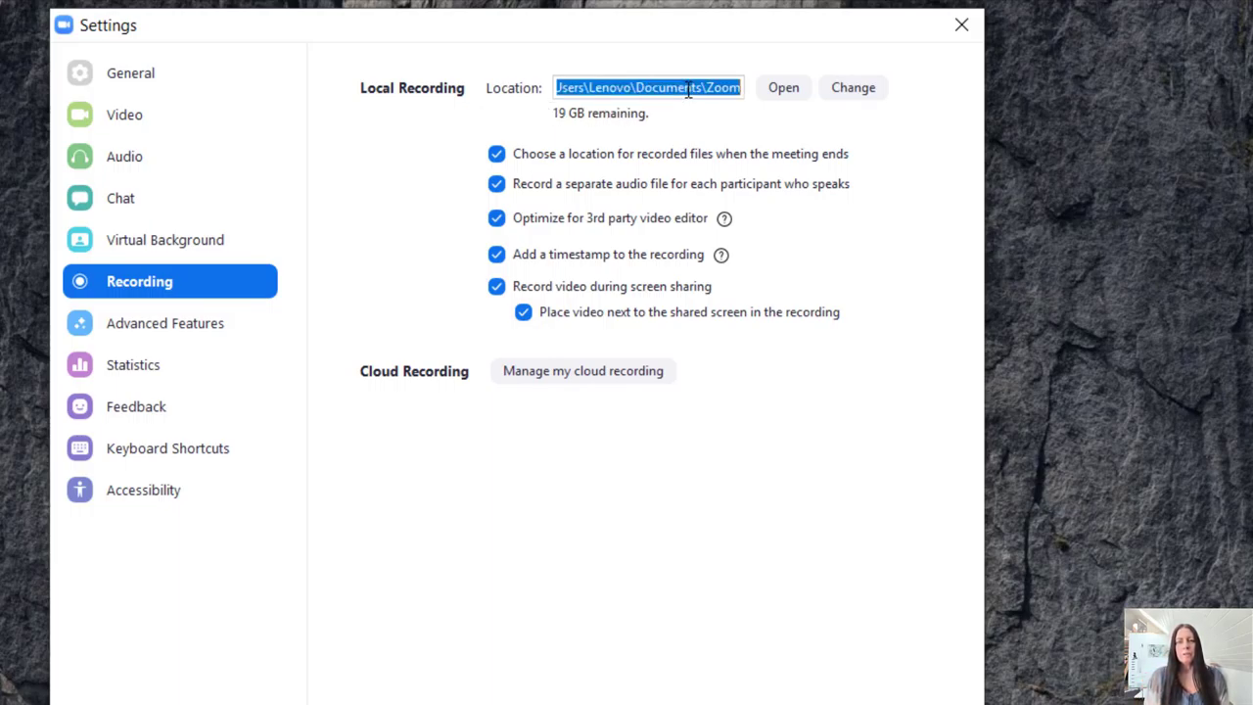
left_click(706, 87)
left_click_drag(687, 86, 747, 85)
left_click_drag(599, 87, 502, 81)
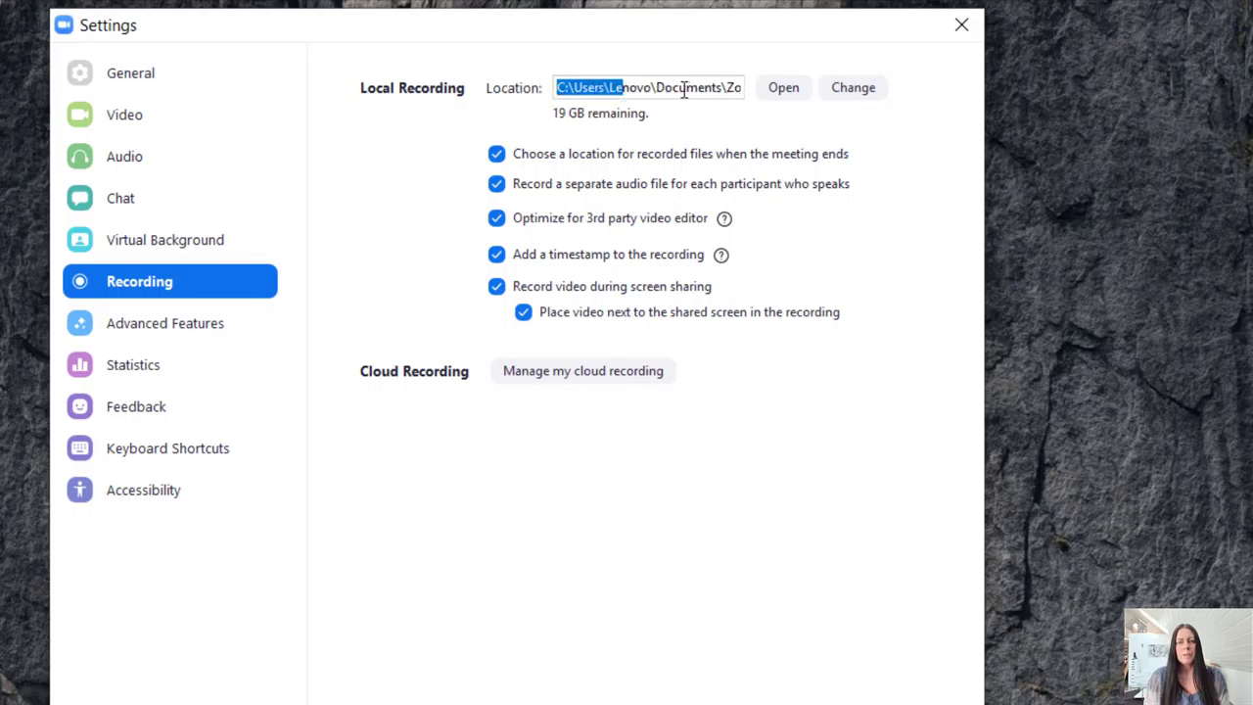
left_click_drag(680, 87, 792, 74)
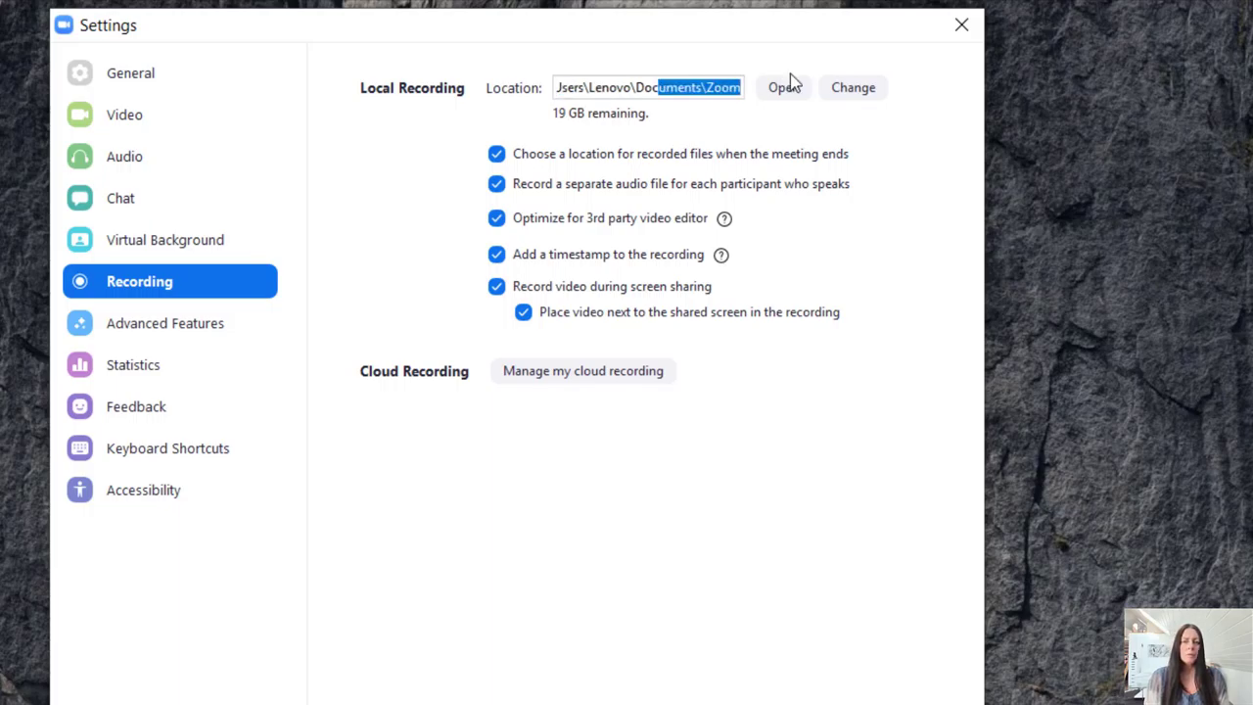
- Browse for the local recording location and choose the Zoom folder in Documents
left_click(858, 86)
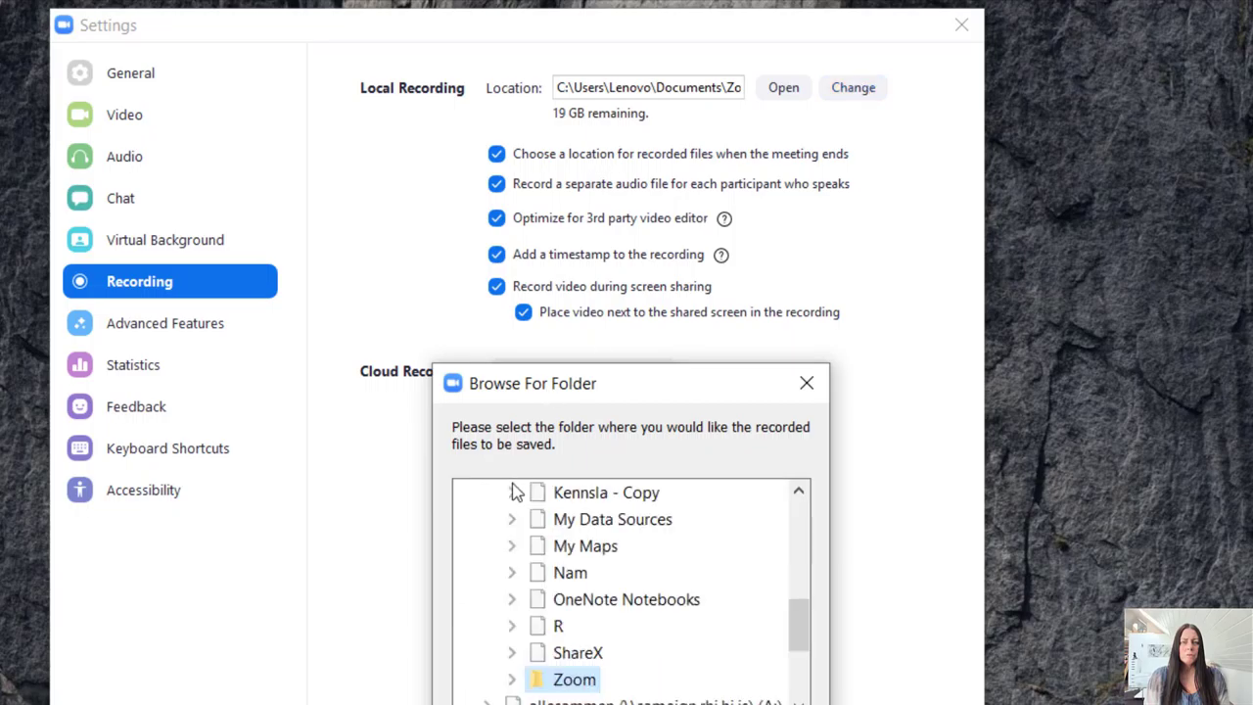
mouse_move(806, 630)
left_mouse_down()
mouse_move(810, 601)
mouse_move(797, 649)
left_mouse_up()
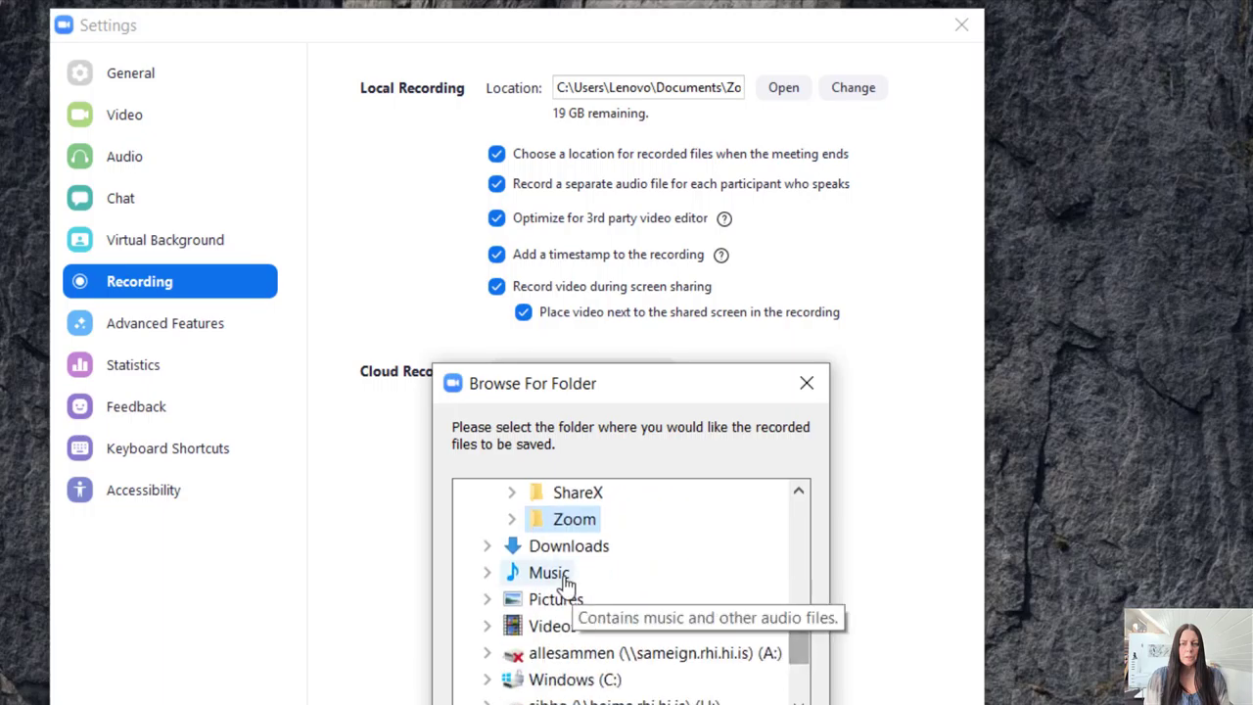
double_click(534, 520)
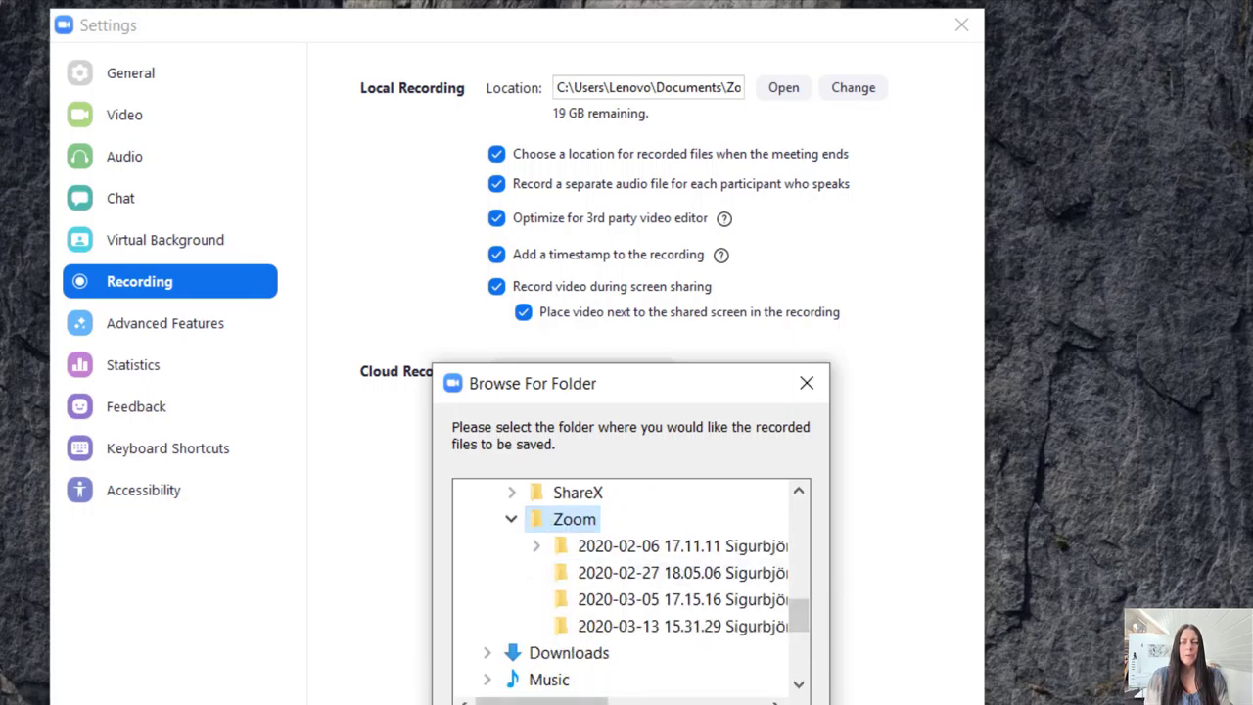
key("Return")
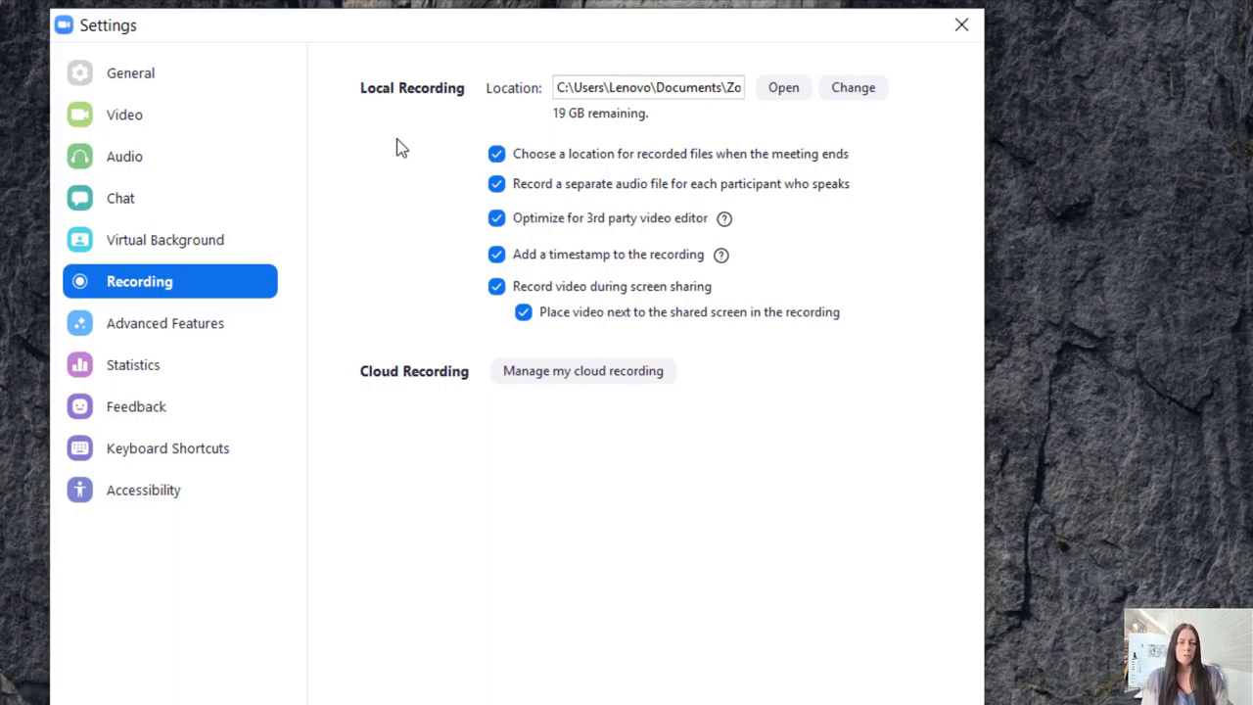
- Look through the Advanced Features, Statistics, Feedback and Keyboard Shortcuts settings
left_click(154, 326)
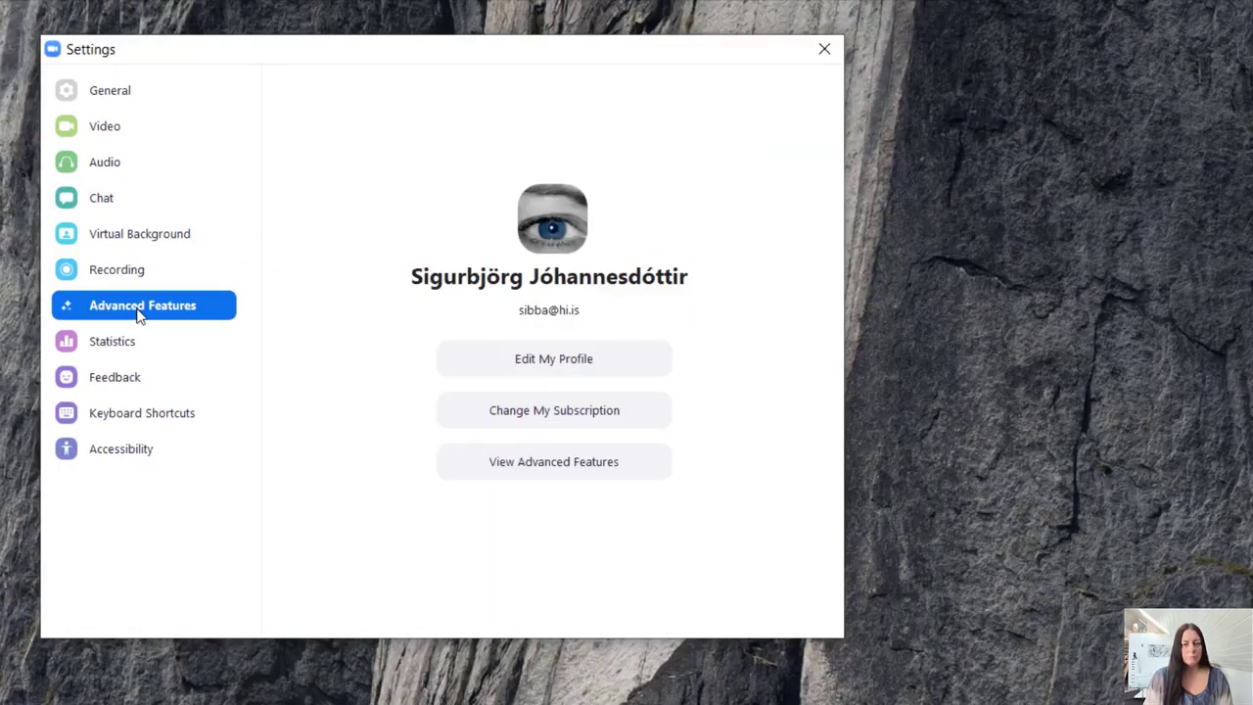
left_click(117, 278)
left_click(116, 319)
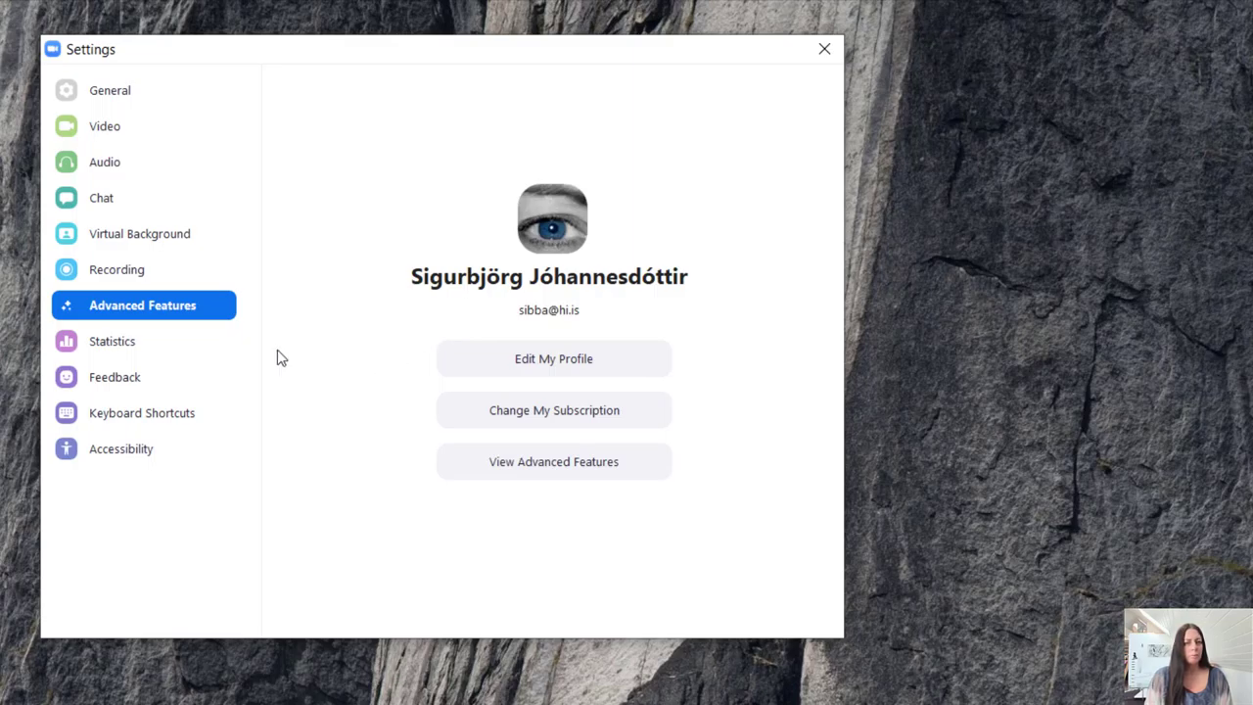
left_click(118, 347)
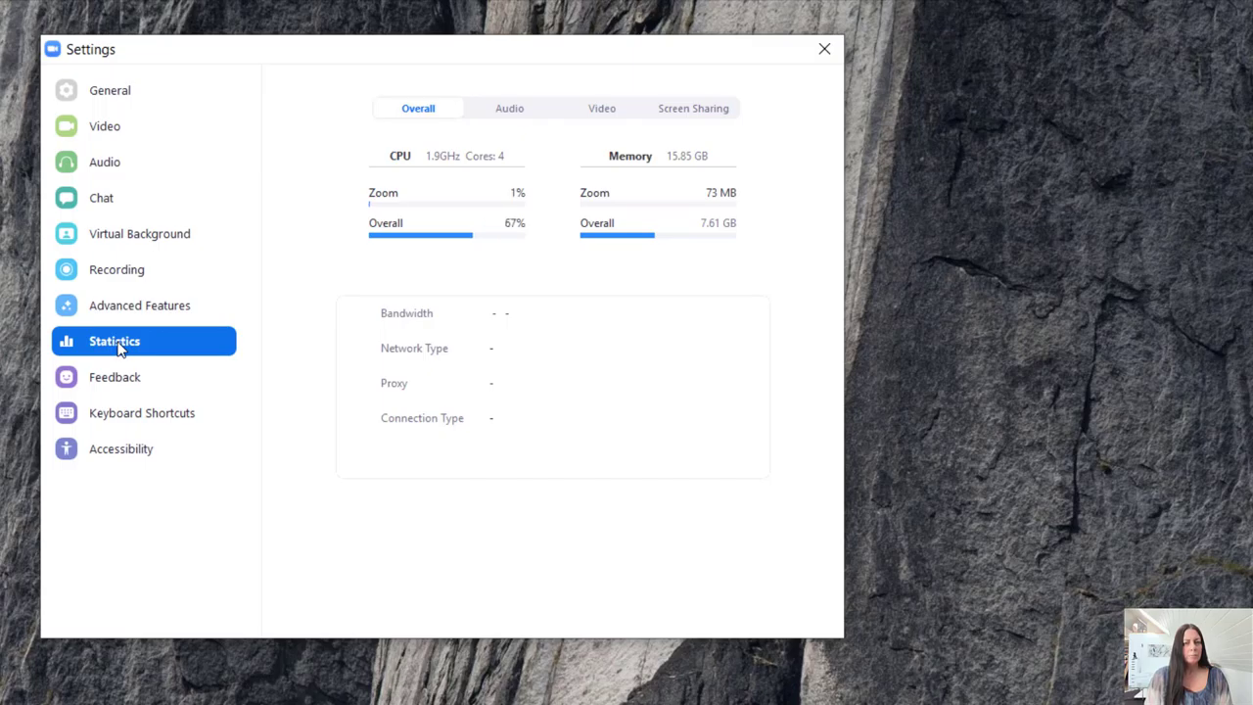
left_click(101, 379)
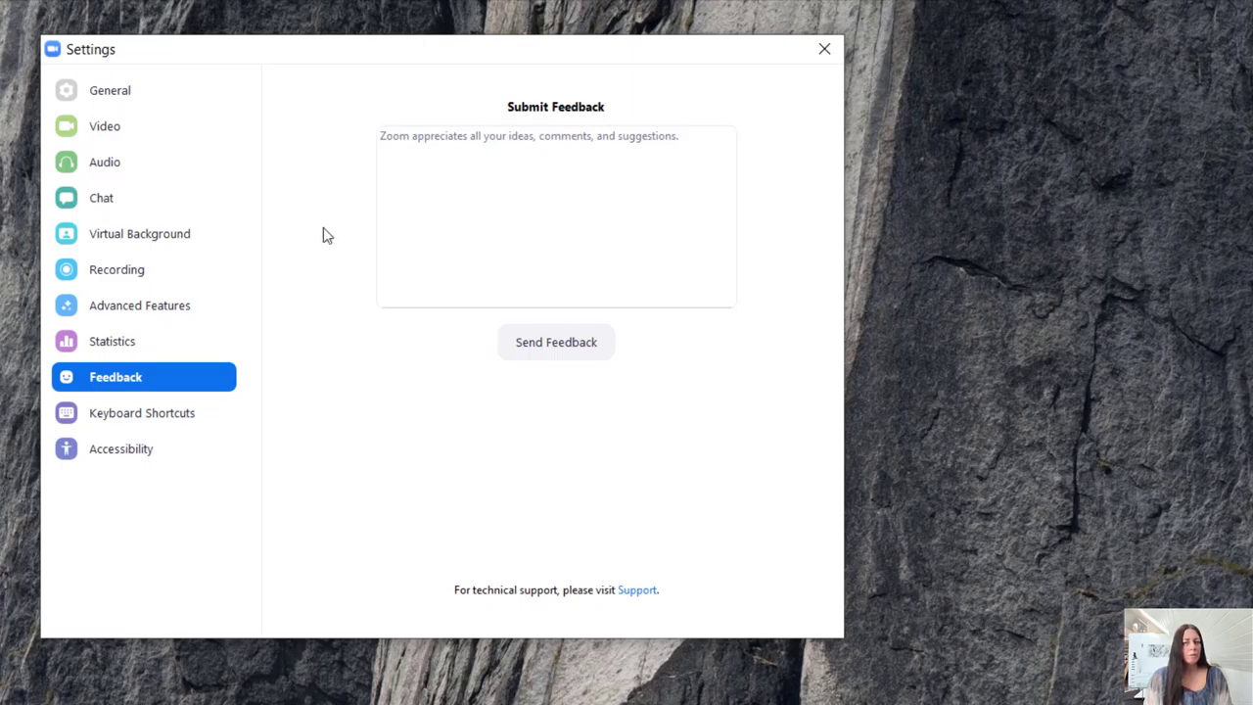
left_click(163, 412)
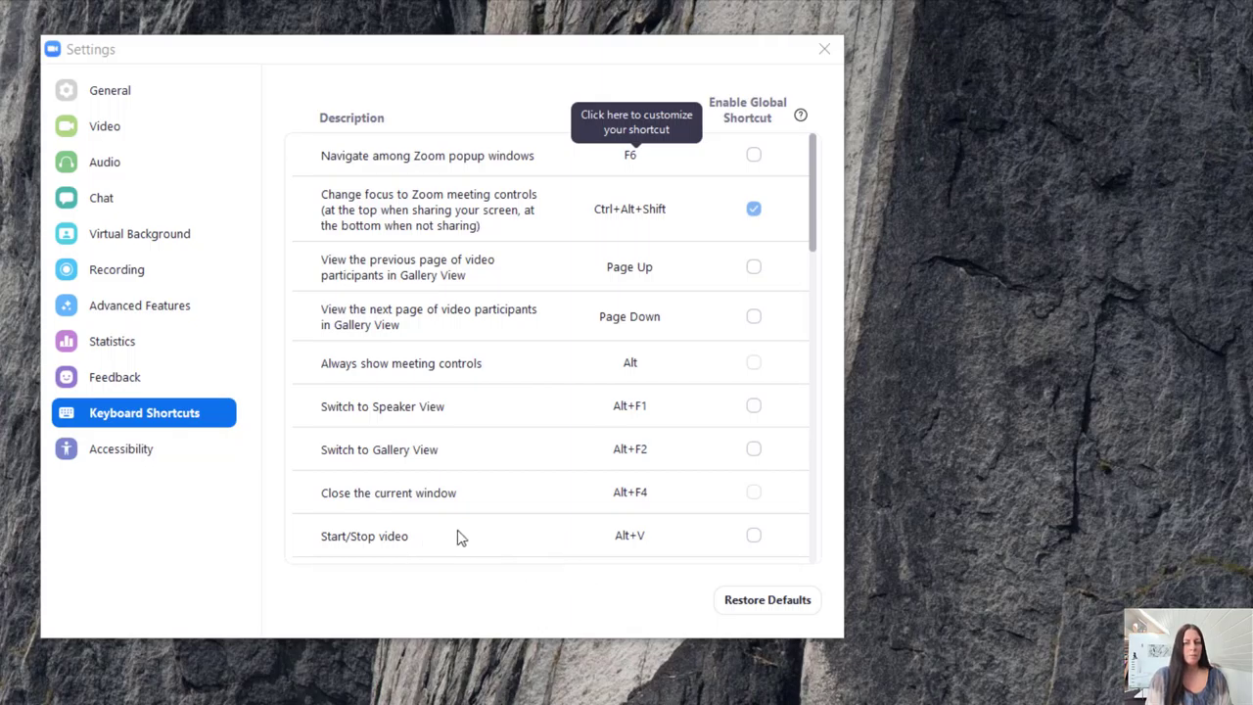
- Preview the Medium and Large closed caption font sizes in the Accessibility settings, then return the size to Normal
left_click(113, 454)
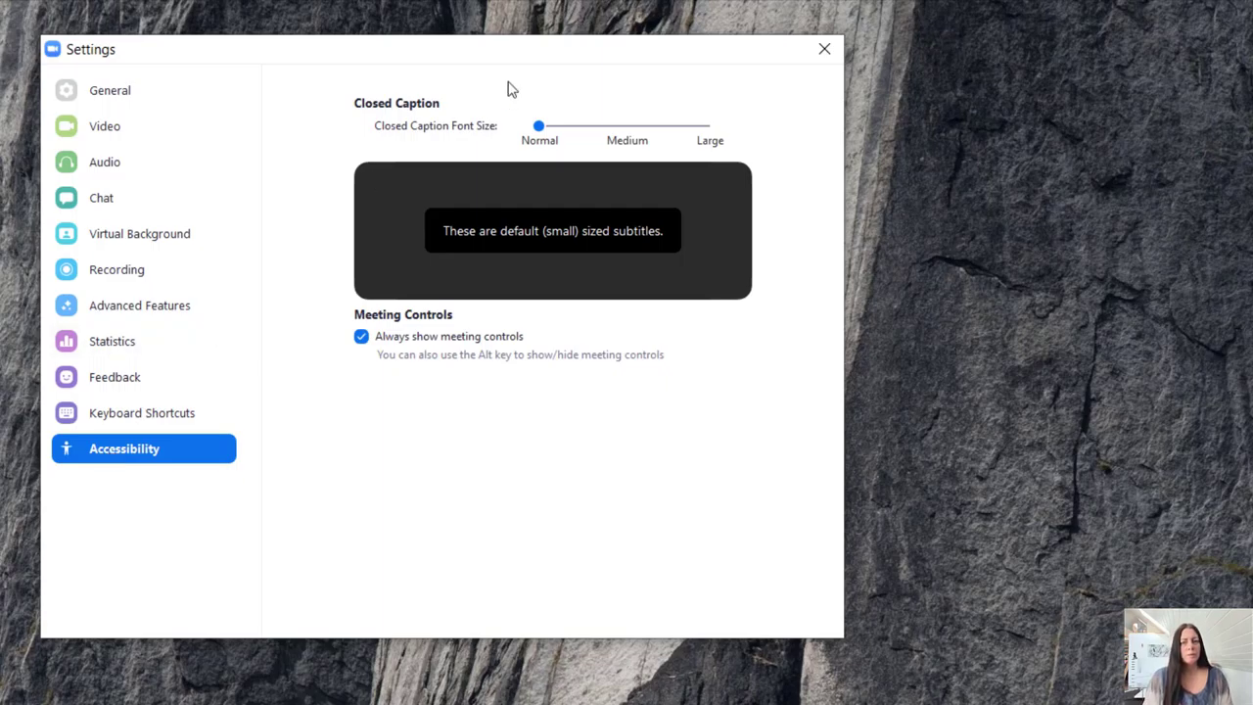
left_click_drag(542, 129, 655, 131)
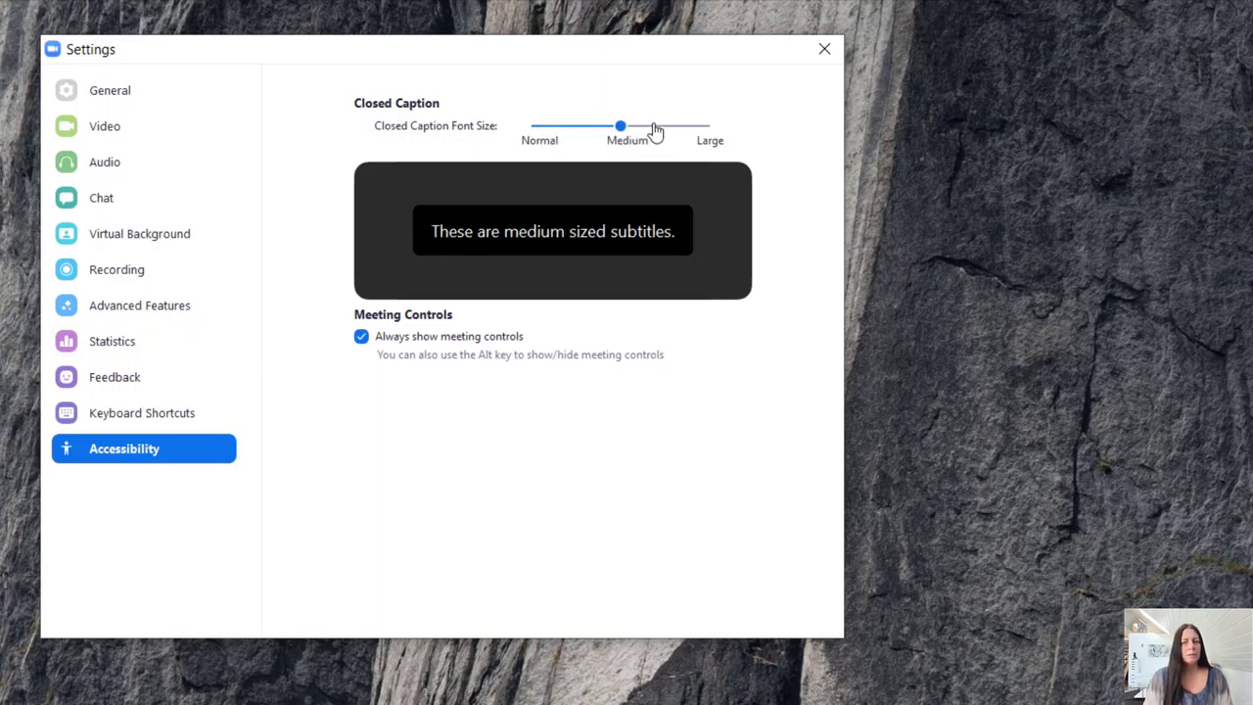
left_click(710, 137)
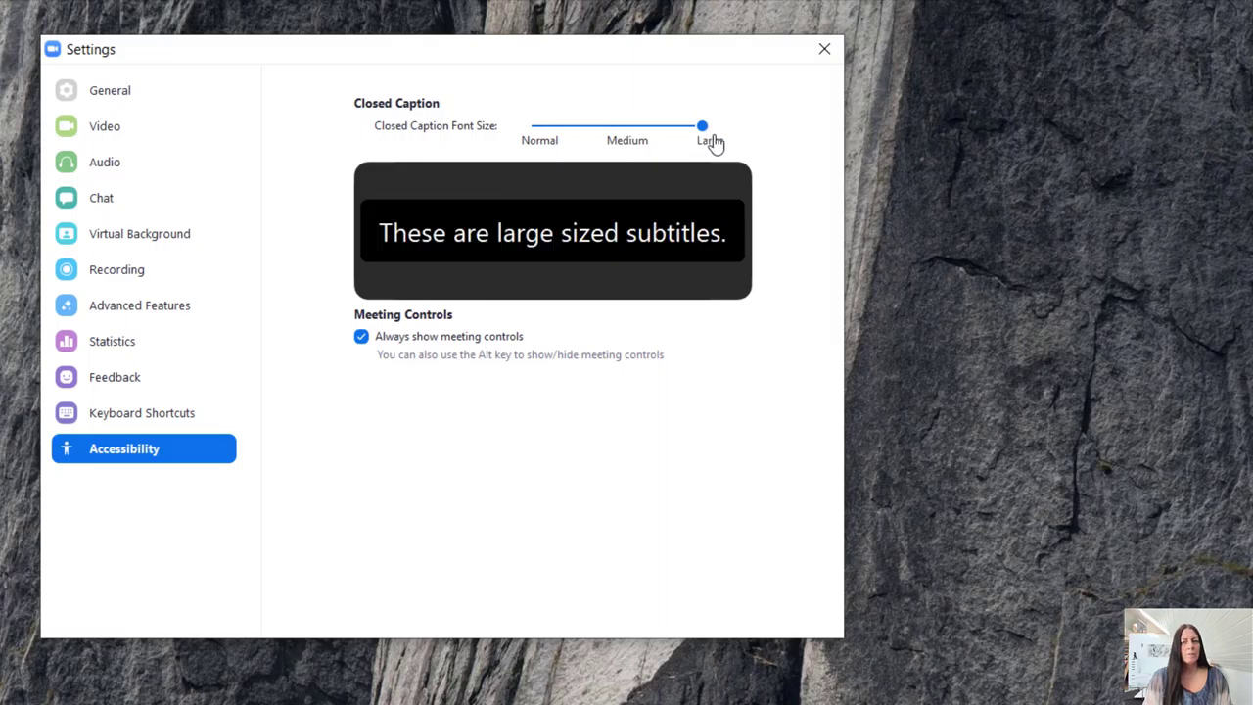
key("Left")
key("Left")
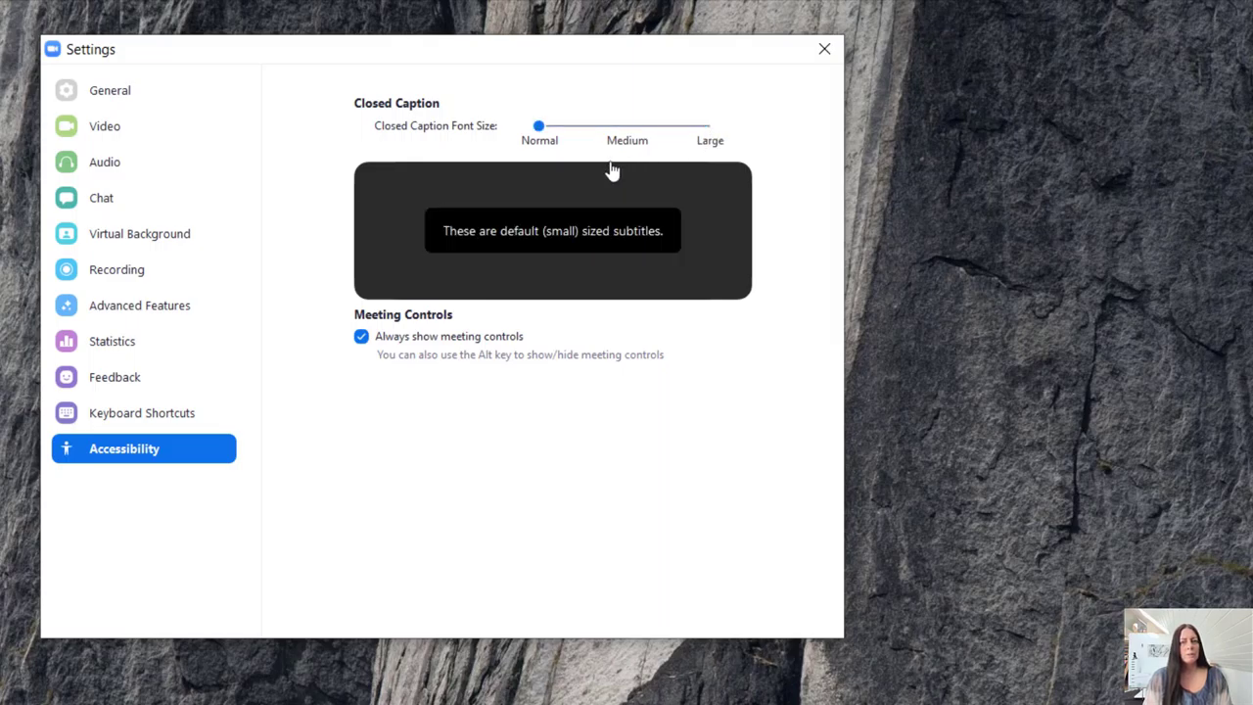